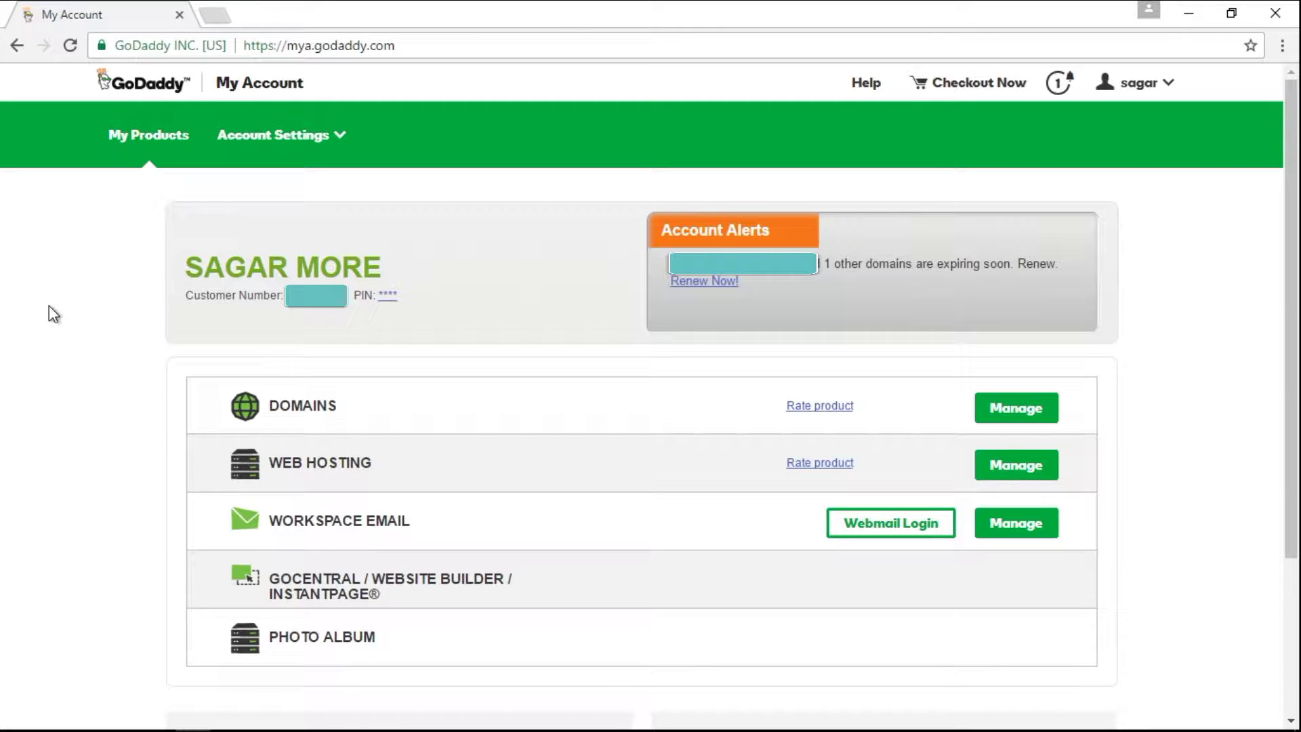
Open My Products and expand Domains to list the six domains, noting sagarmore.in's expiry.
click(145, 137)
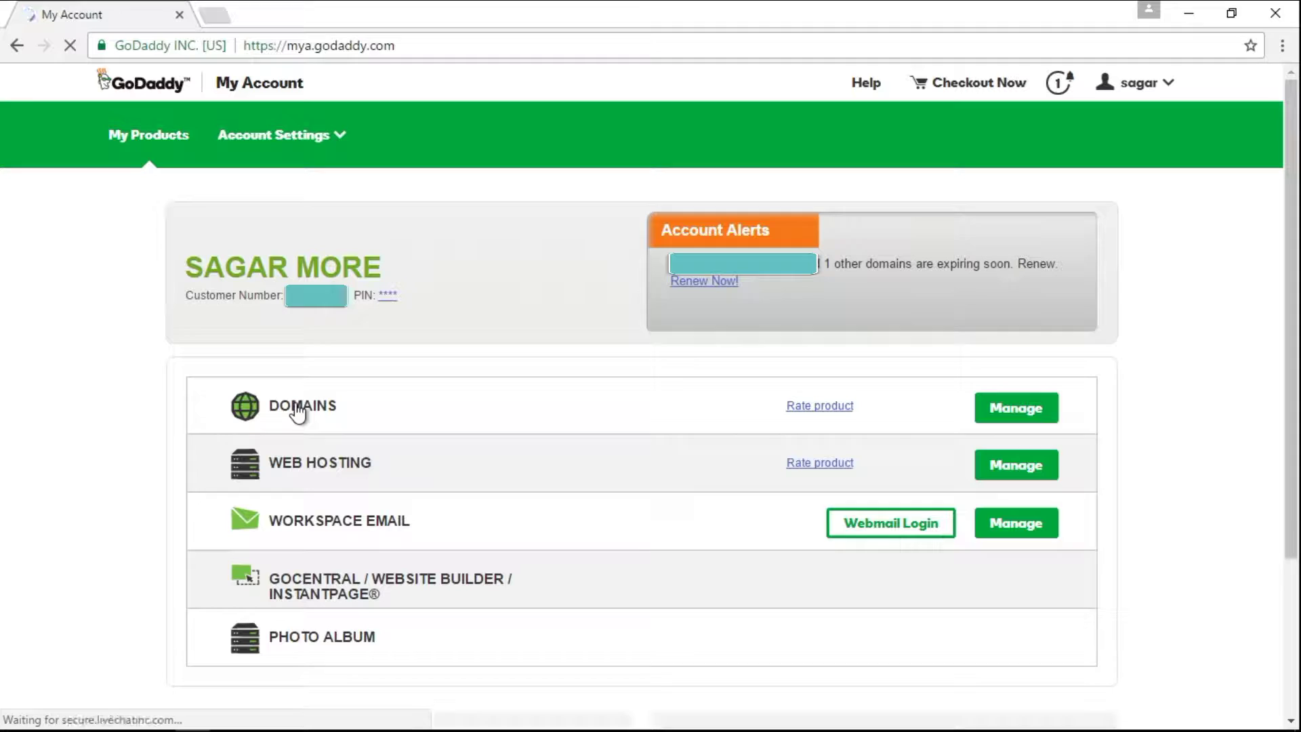
click(1057, 88)
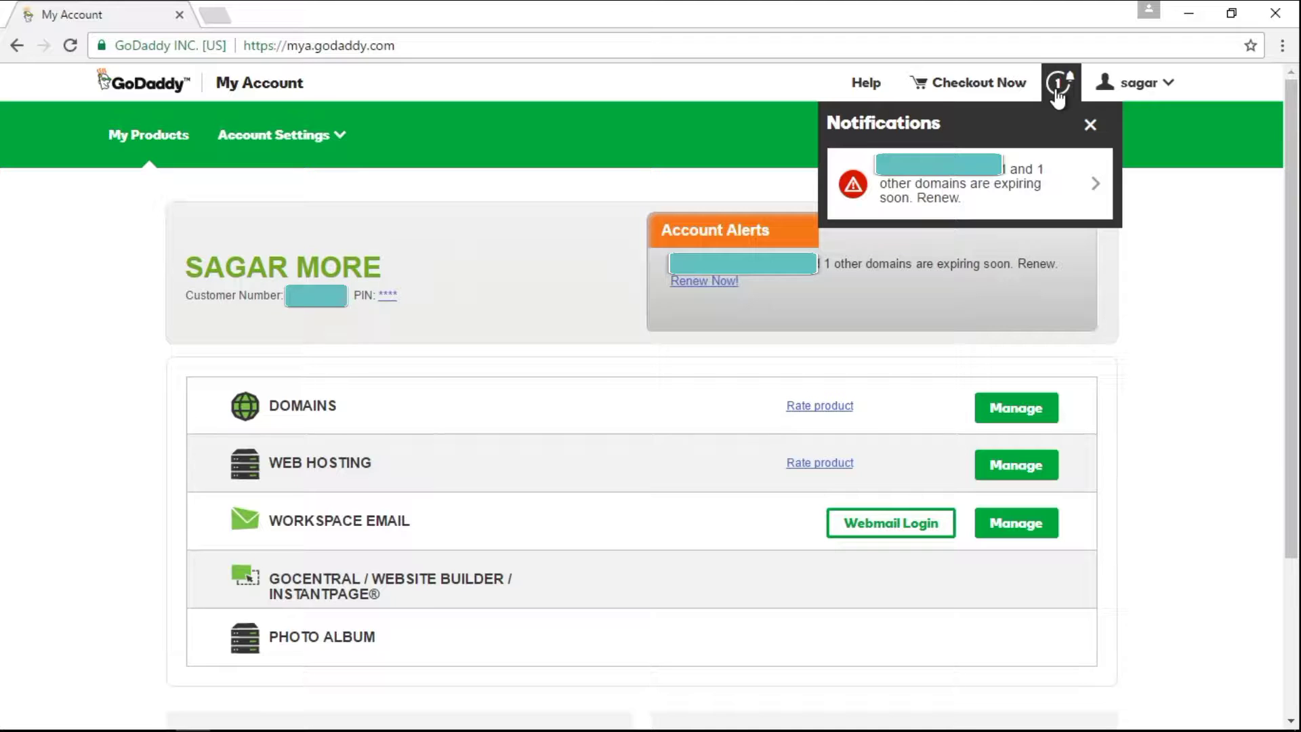
click(1027, 183)
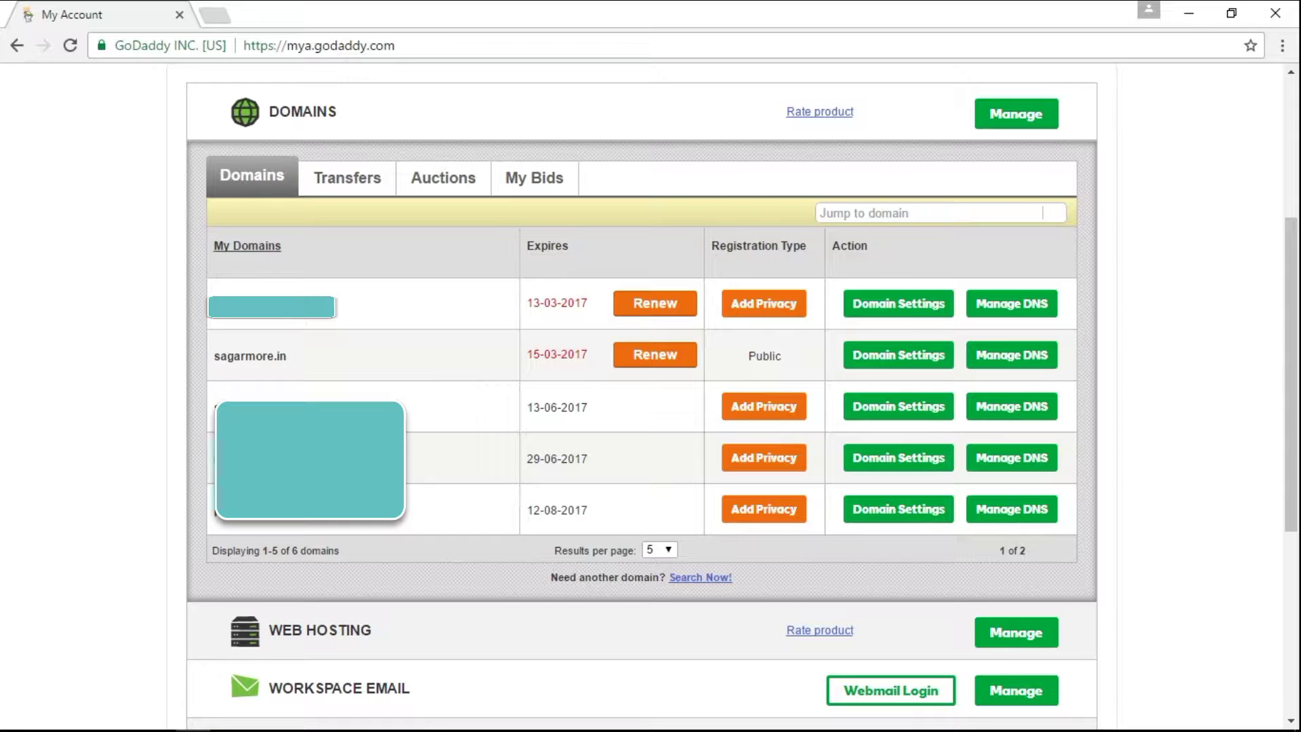
double_click(254, 356)
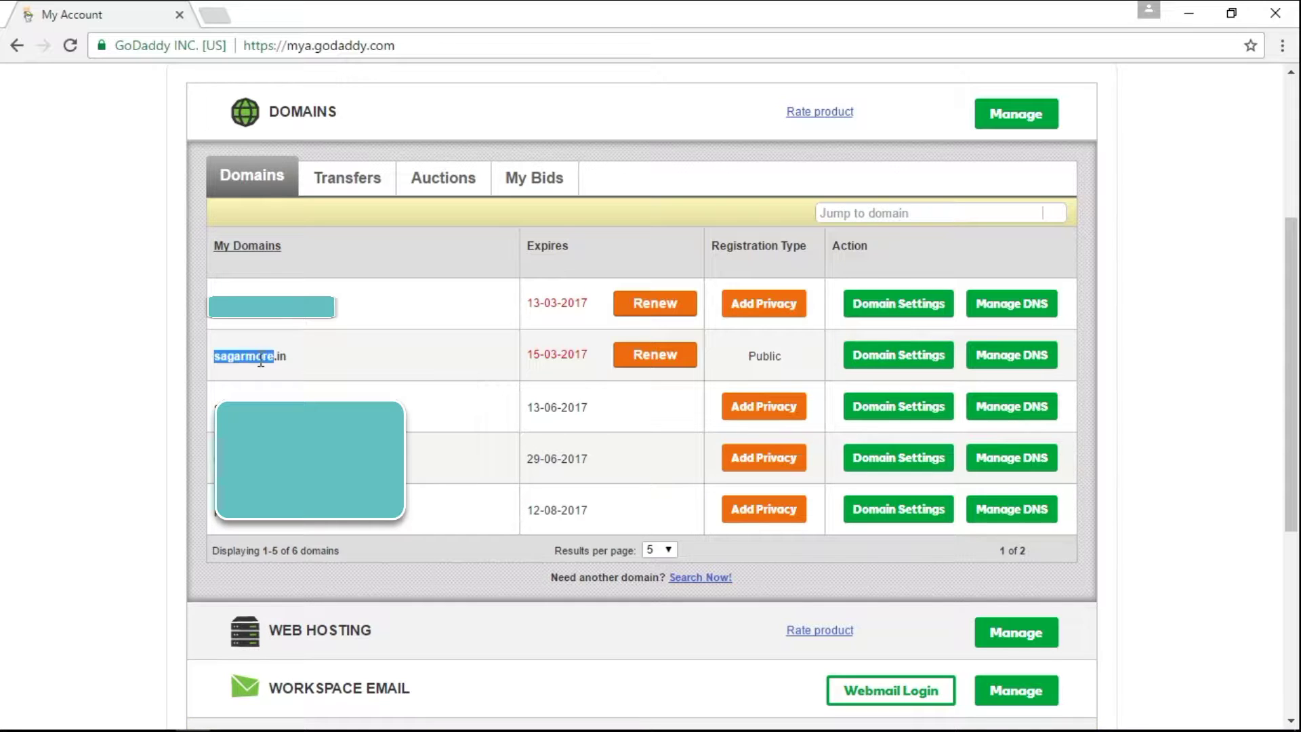
click(91, 402)
Renew sagarmore.in with Renewal Length 1 Year and continue to Customize your order.
click(656, 360)
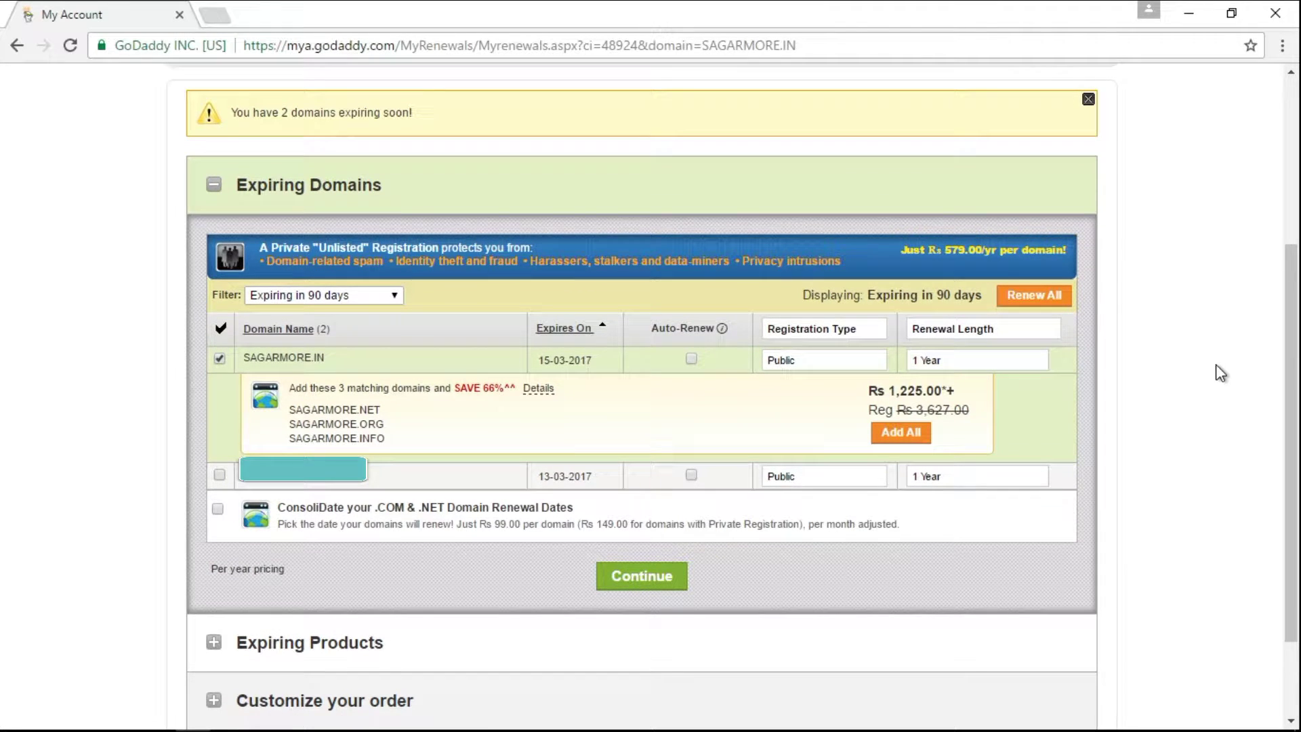
double_click(905, 392)
triple_click(929, 390)
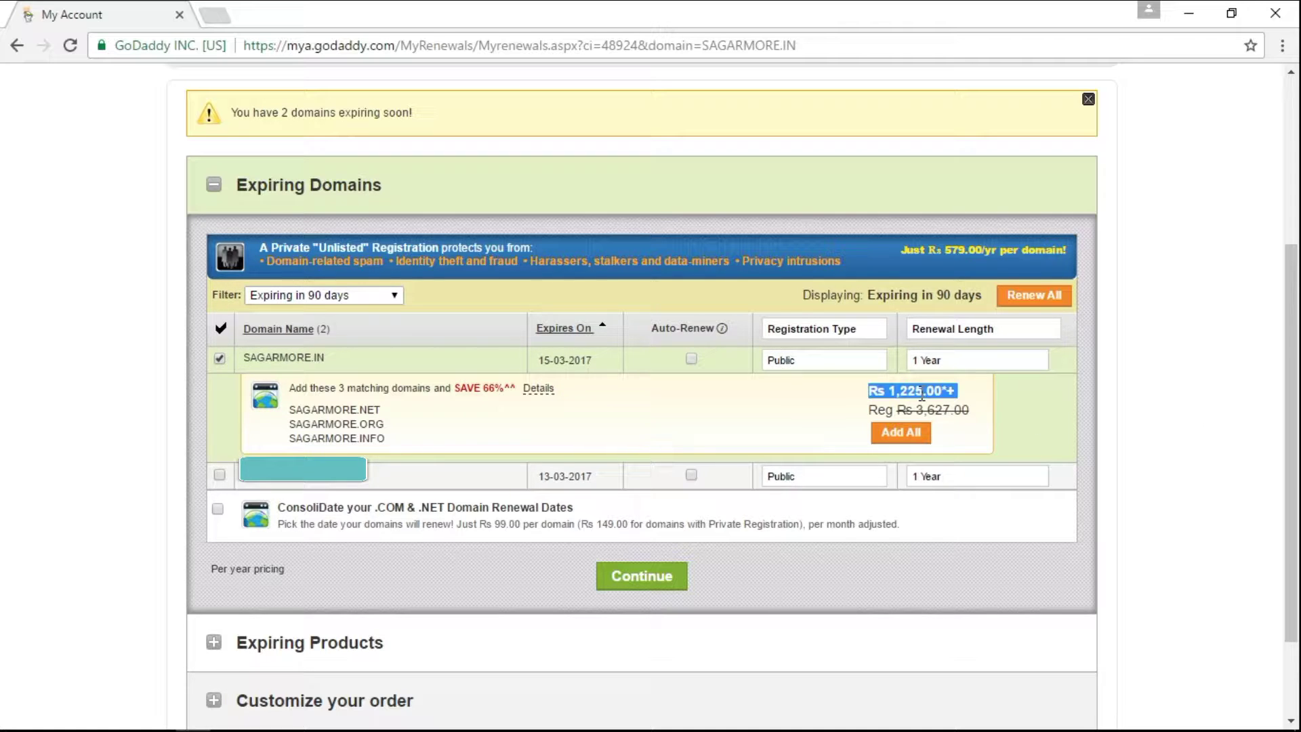
click(1171, 421)
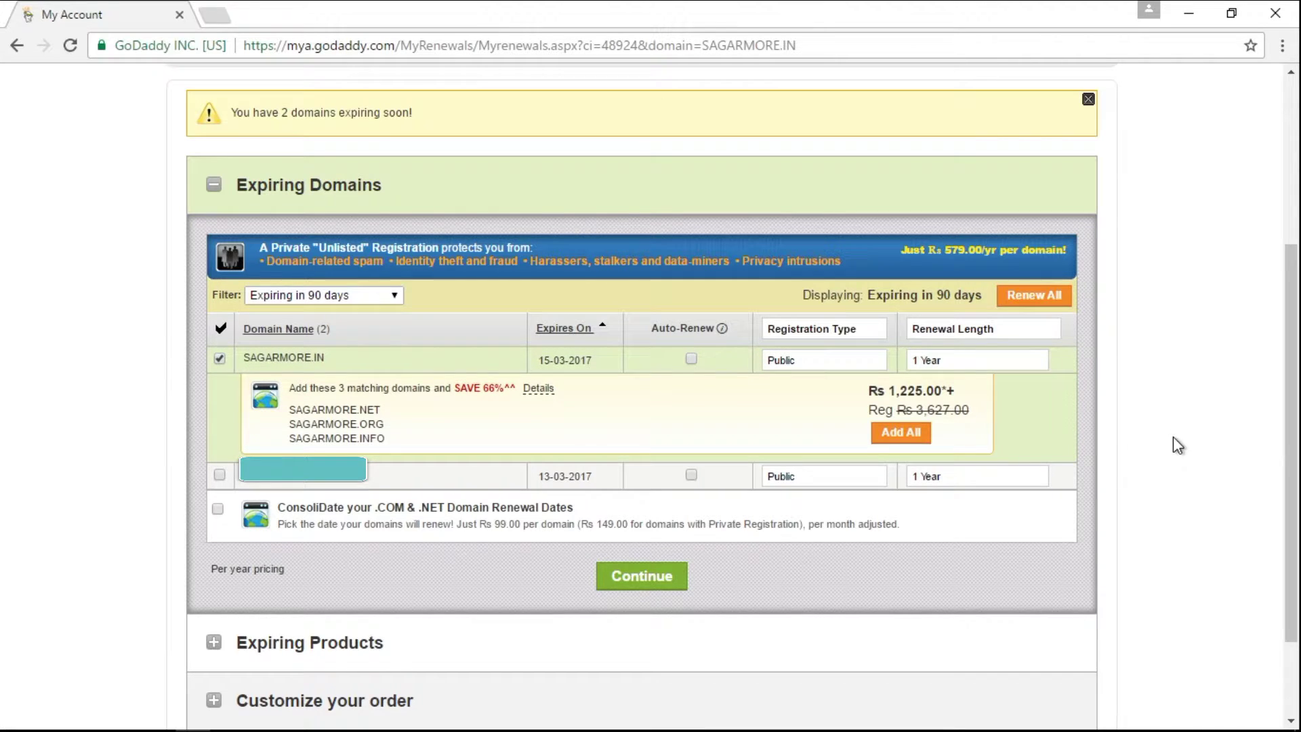
click(650, 591)
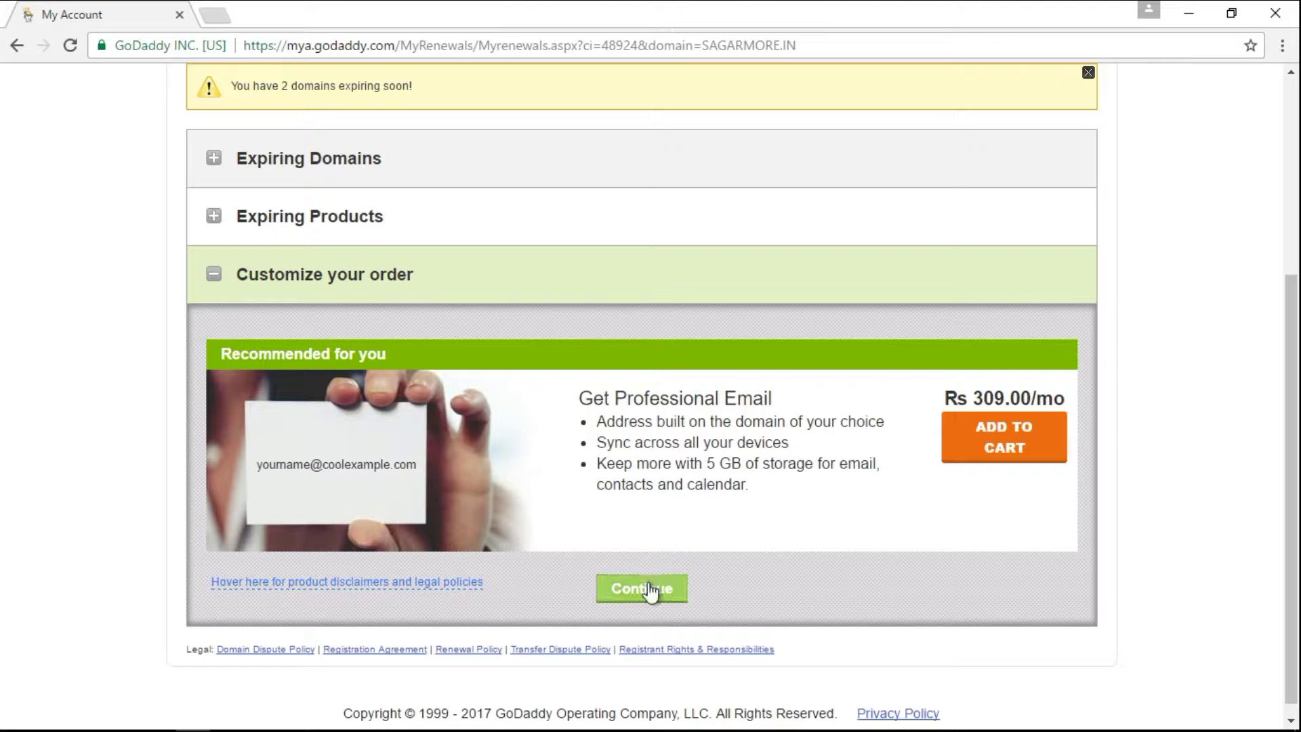
Open the shopping cart and keep the sagarmore.in renewal term at 1 Year.
click(649, 586)
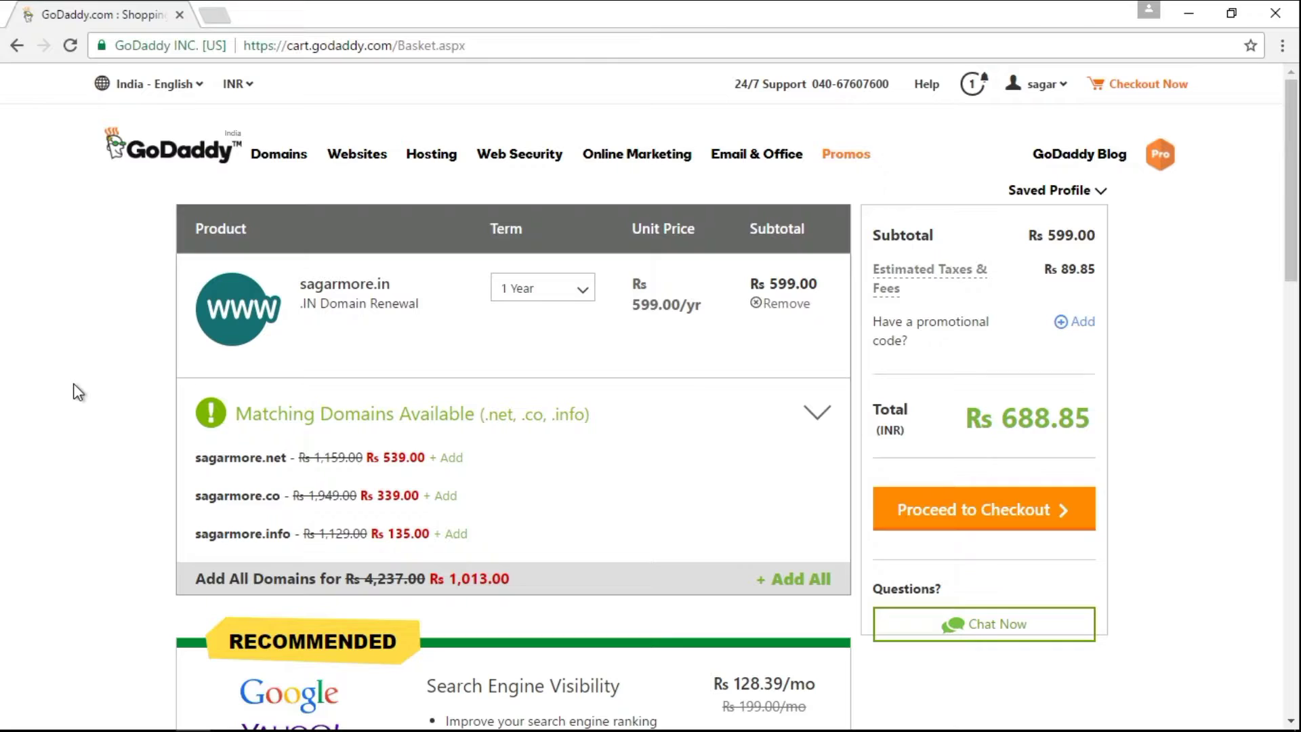
triple_click(346, 285)
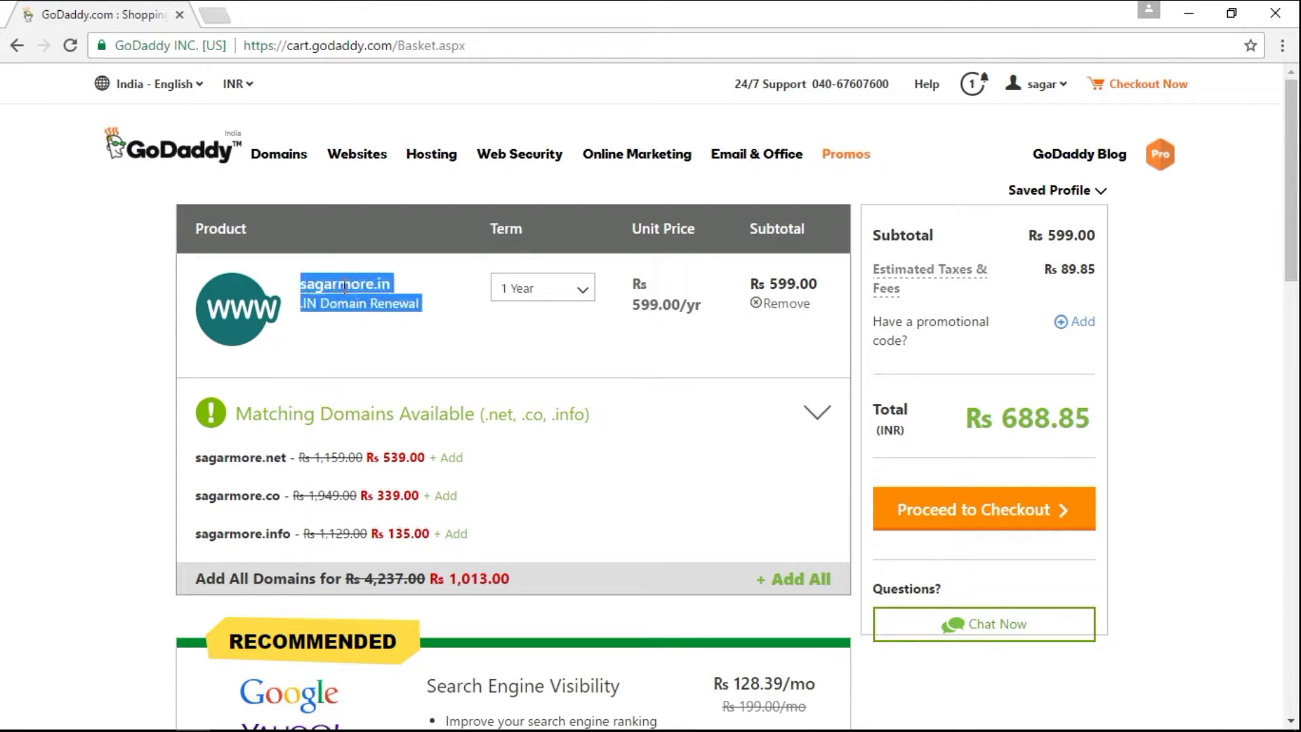
click(71, 410)
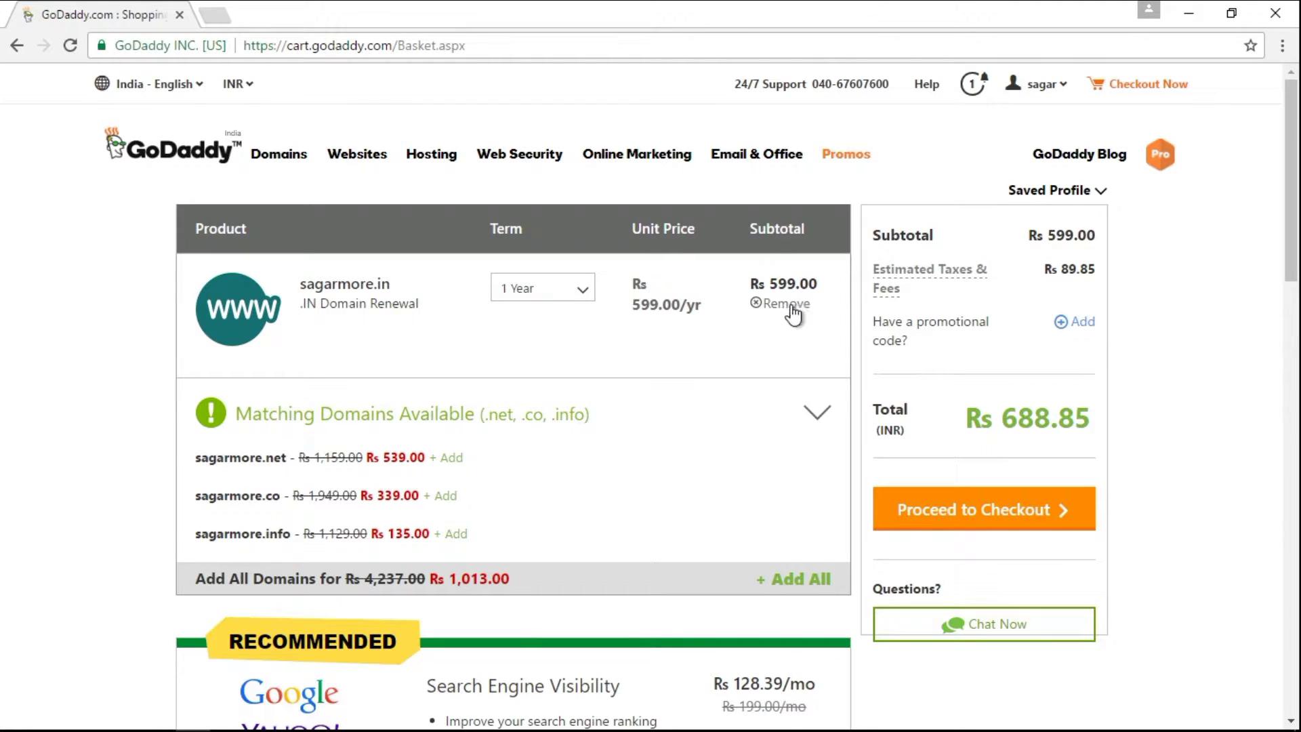
click(534, 293)
click(535, 295)
Collapse Matching Domains Available and check the Rs 599.00 price and Rs 688.85 total.
drag(634, 279, 685, 307)
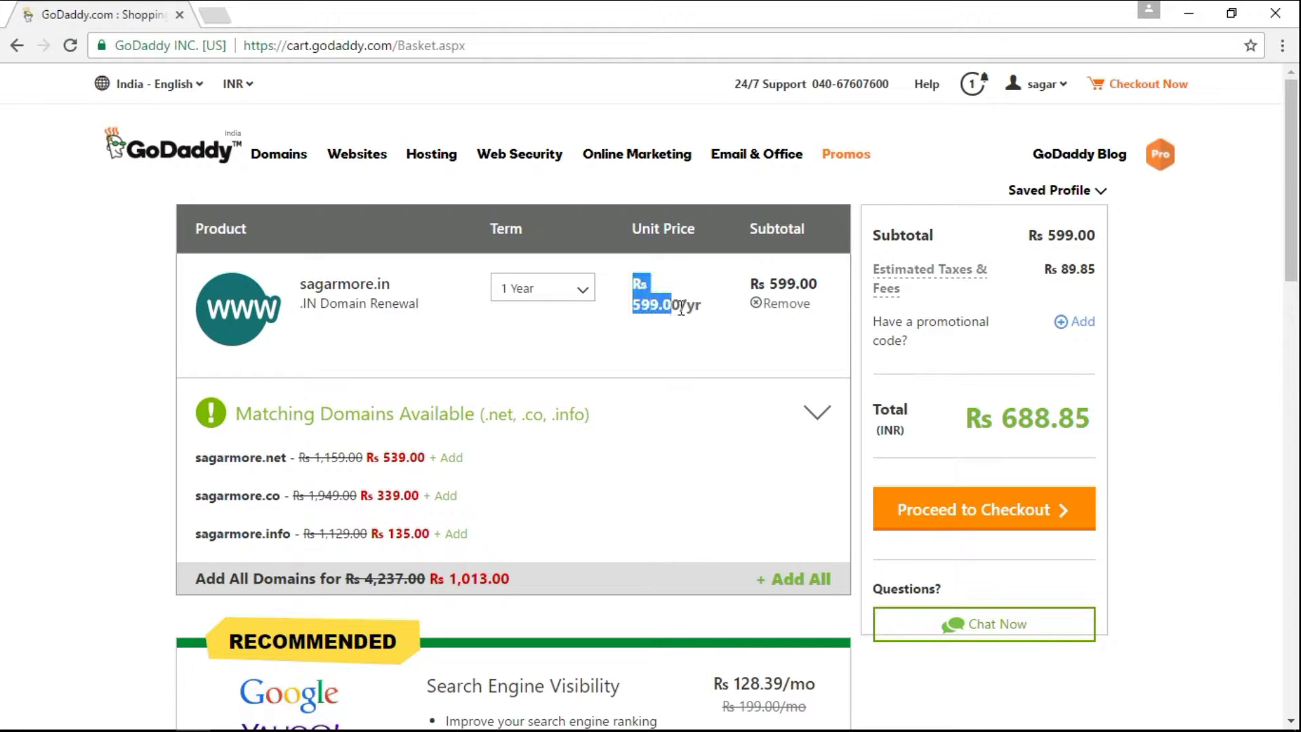
click(688, 396)
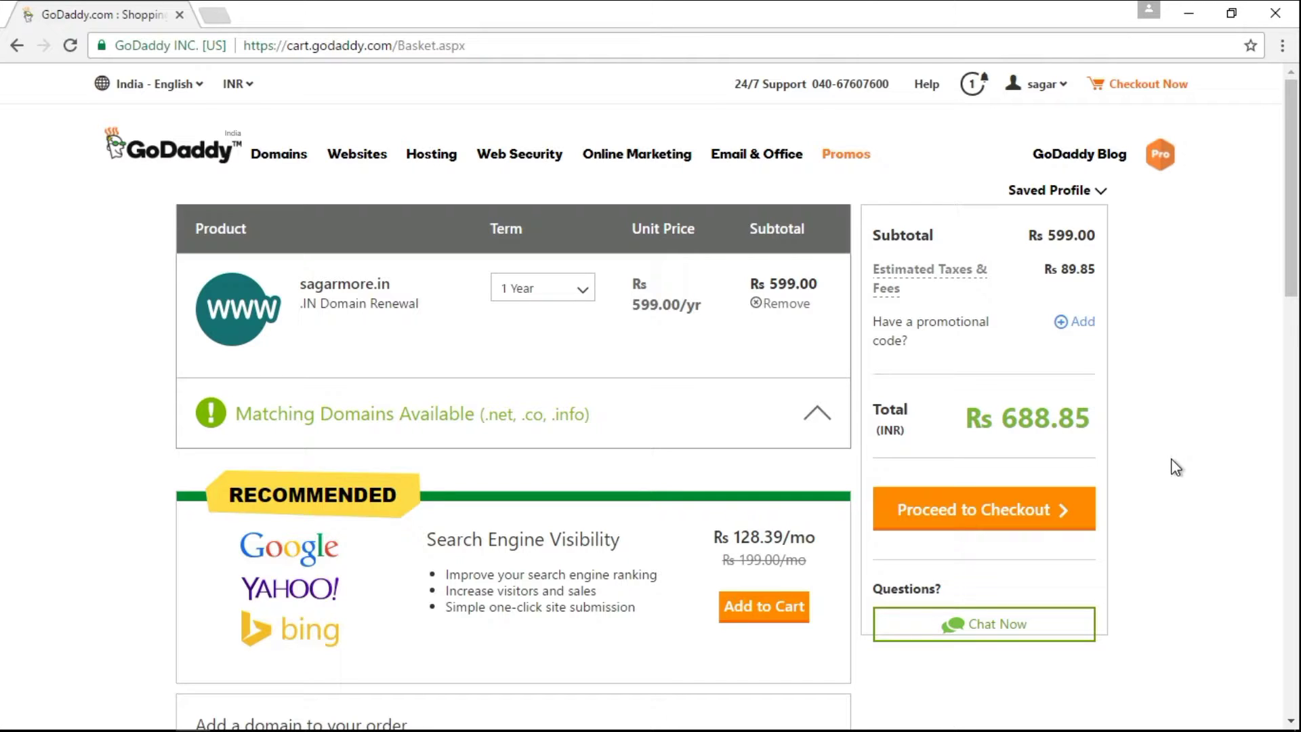
double_click(1033, 424)
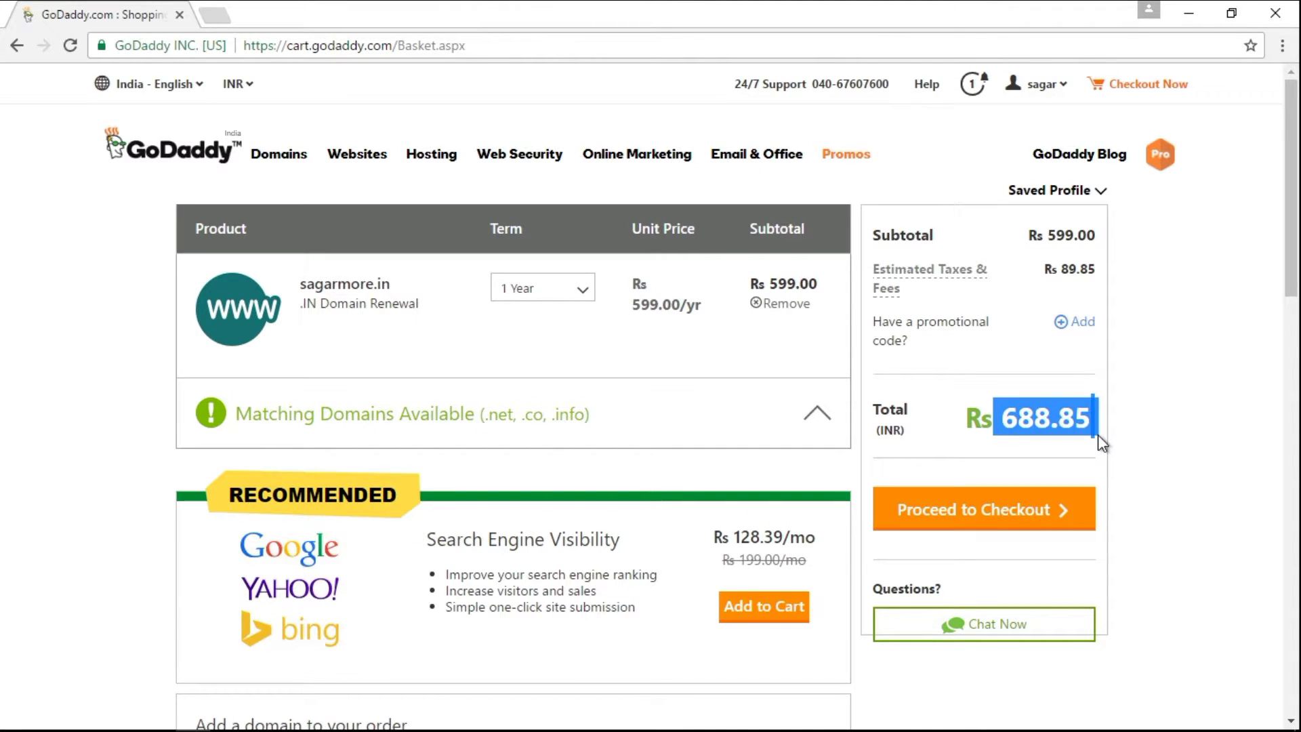
click(1157, 429)
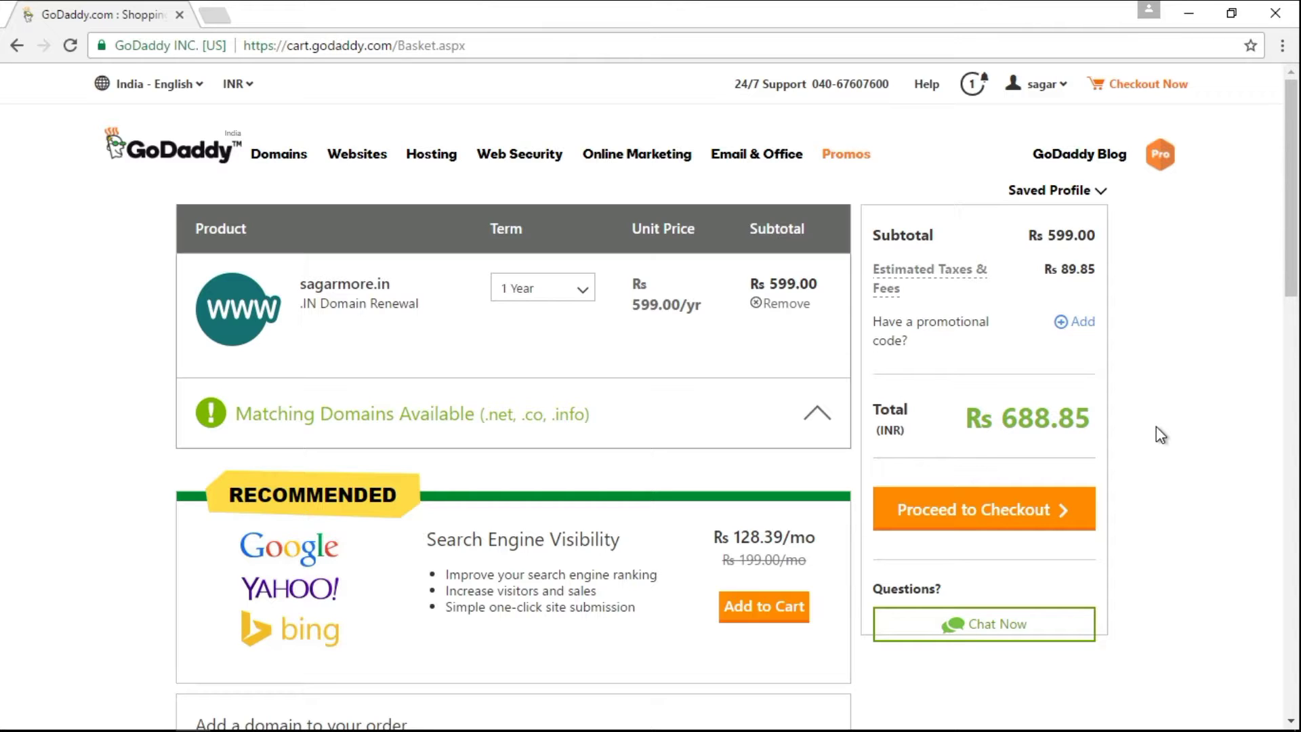
Proceed to the Billing & Payment page and select Net Banking under Payment Information.
click(941, 523)
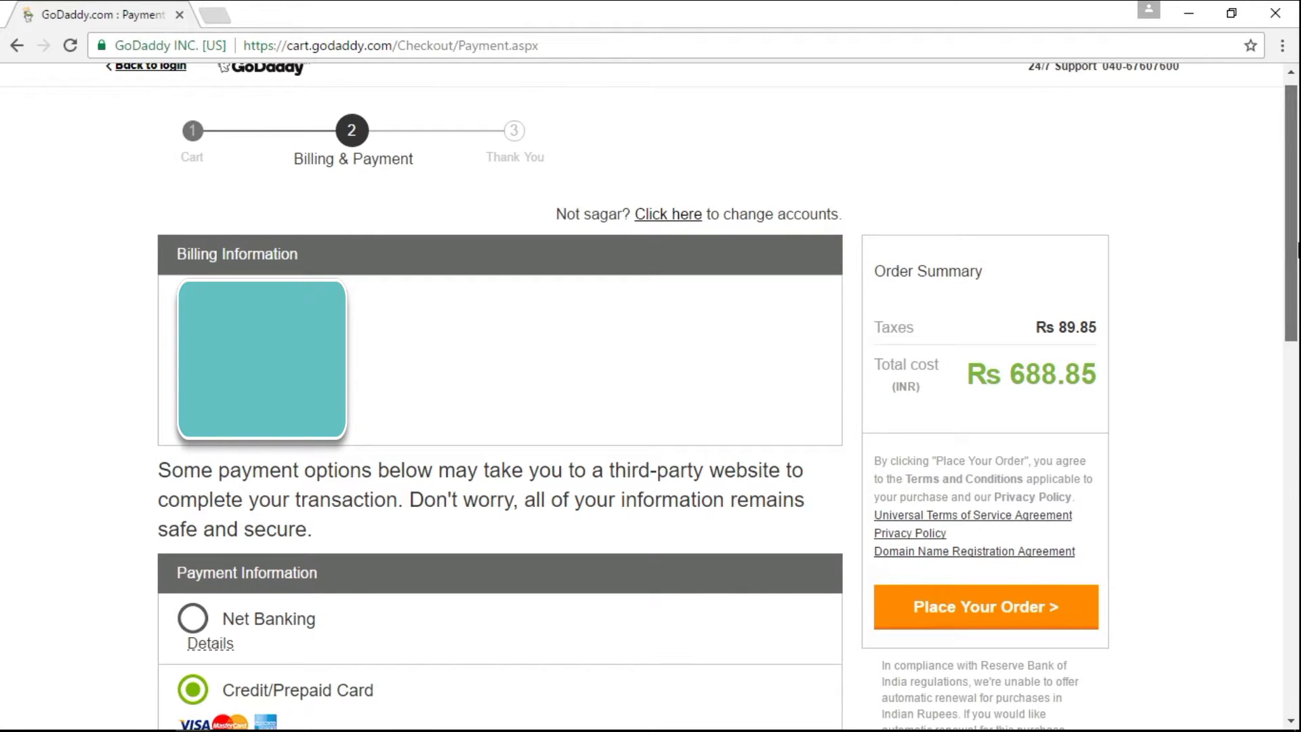
scroll(1145, 554, down, 7)
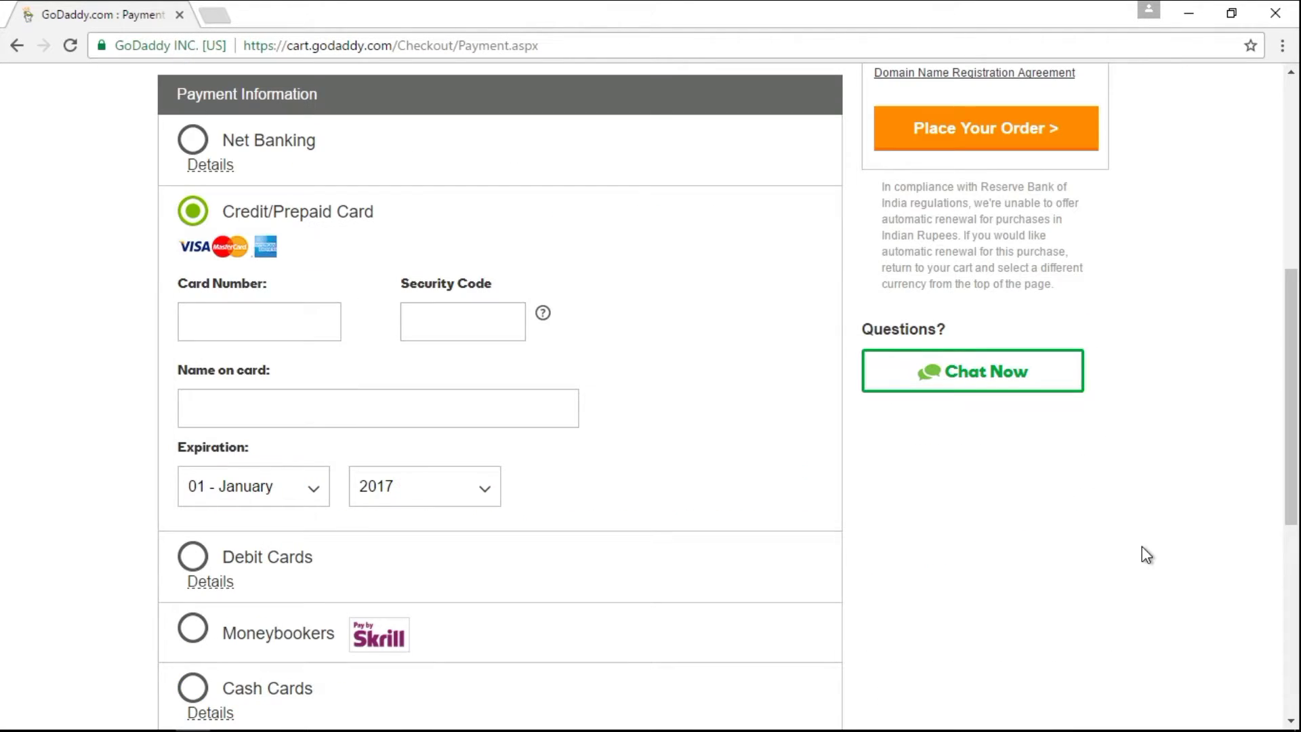
click(194, 141)
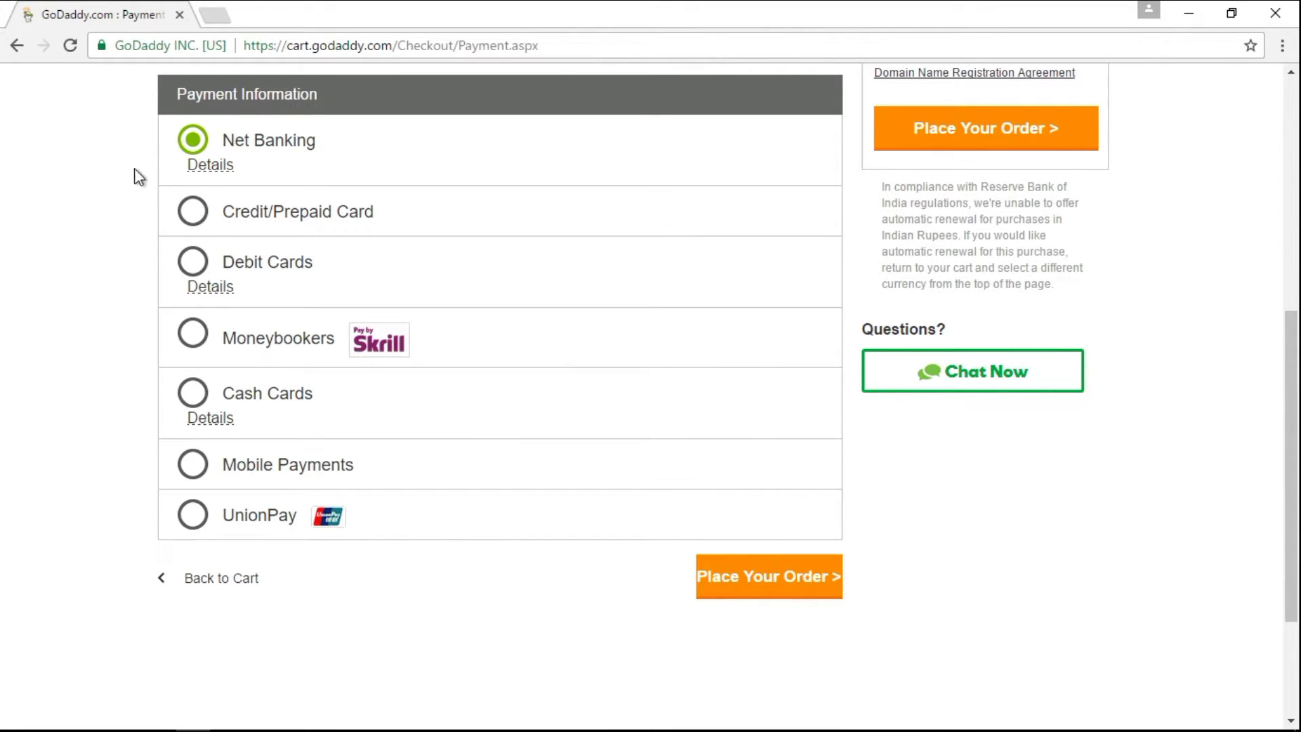
Place the order and pay INR 688.85 by net banking through Kotak Mahindra Bank.
click(770, 594)
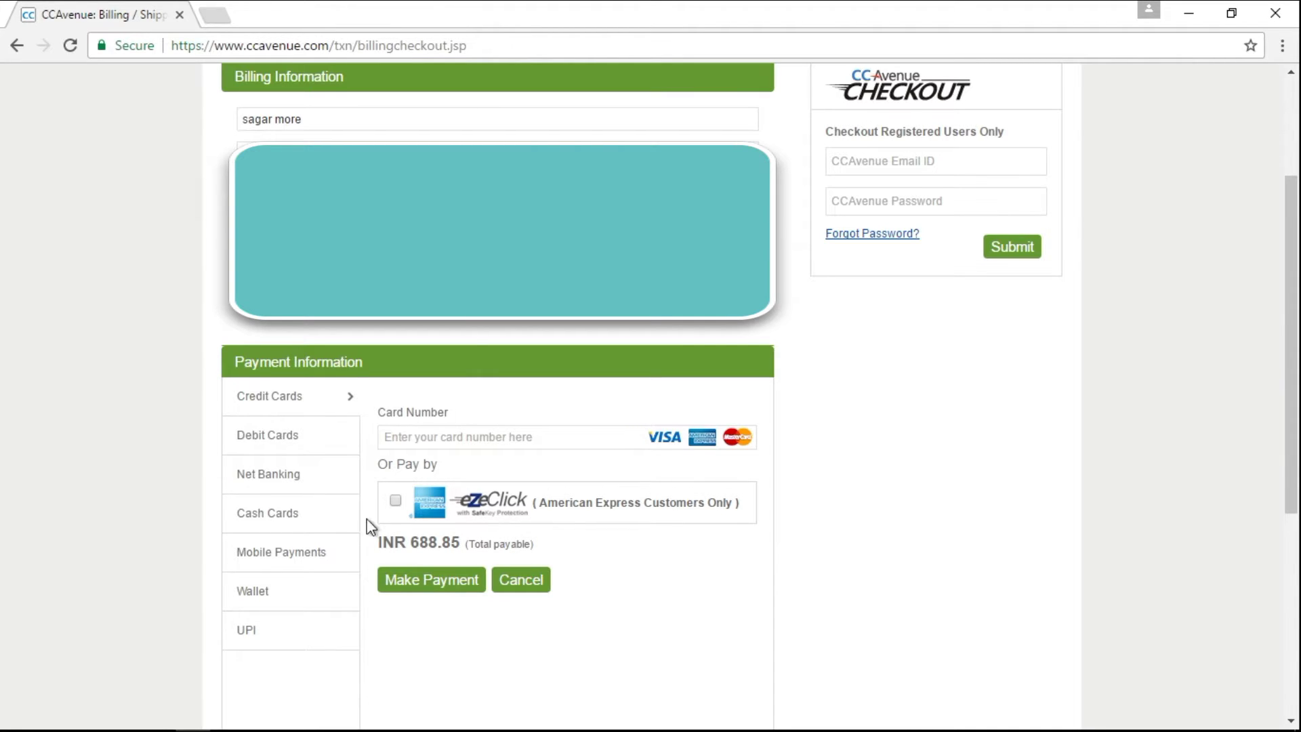
click(302, 478)
click(745, 425)
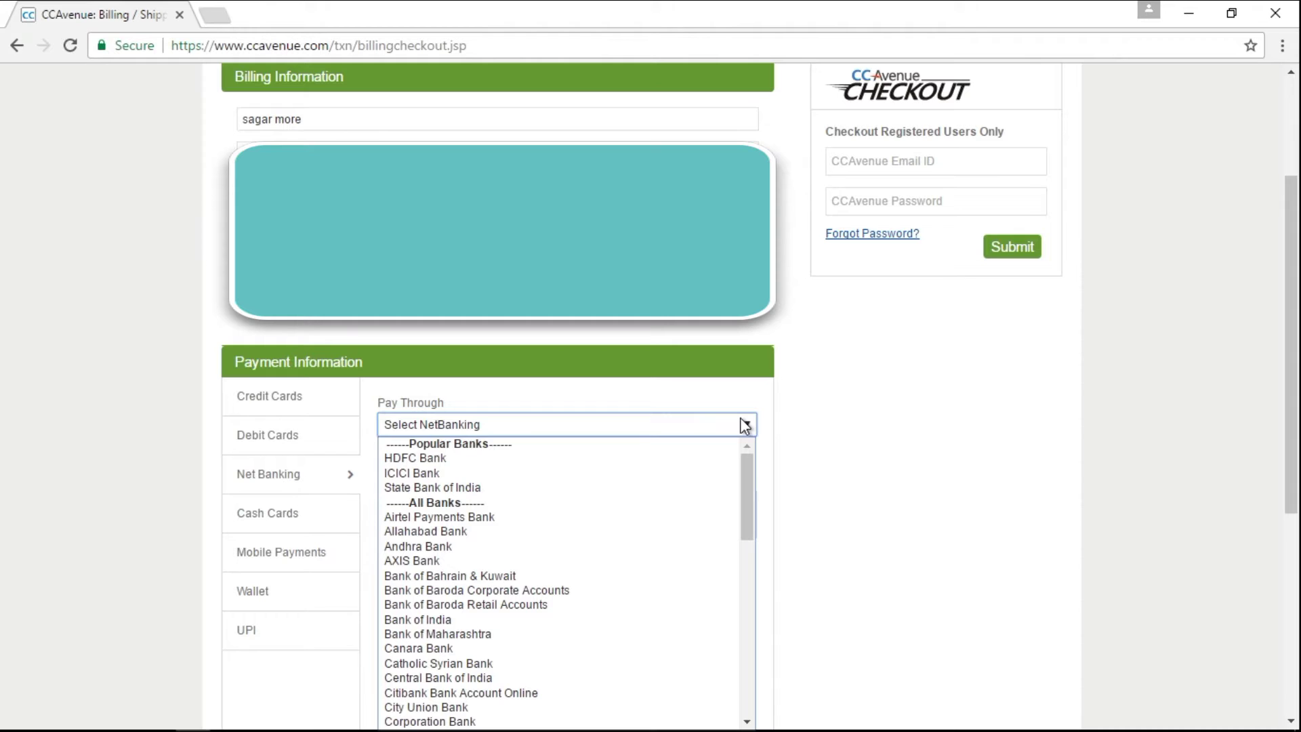
click(746, 422)
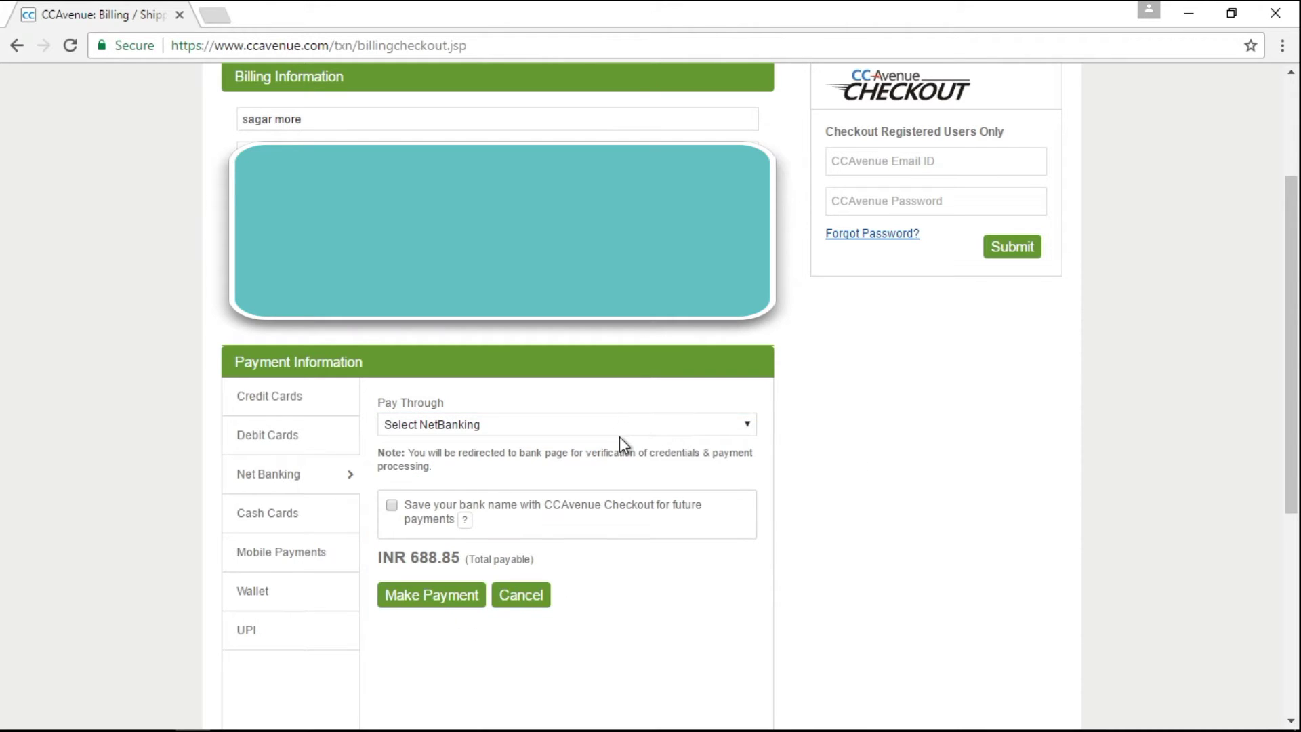
text(kotak)
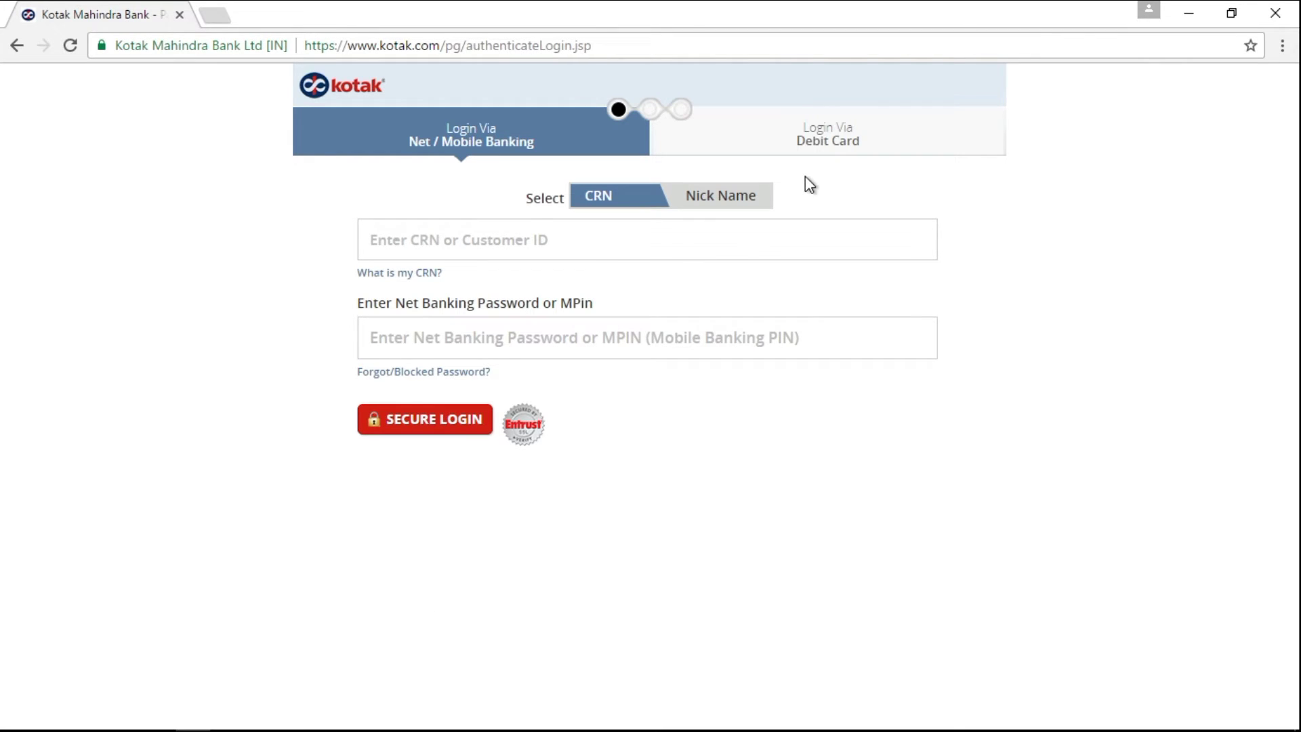
Enter the customer ID (CRN) and the net banking password on the Kotak login page.
click(735, 256)
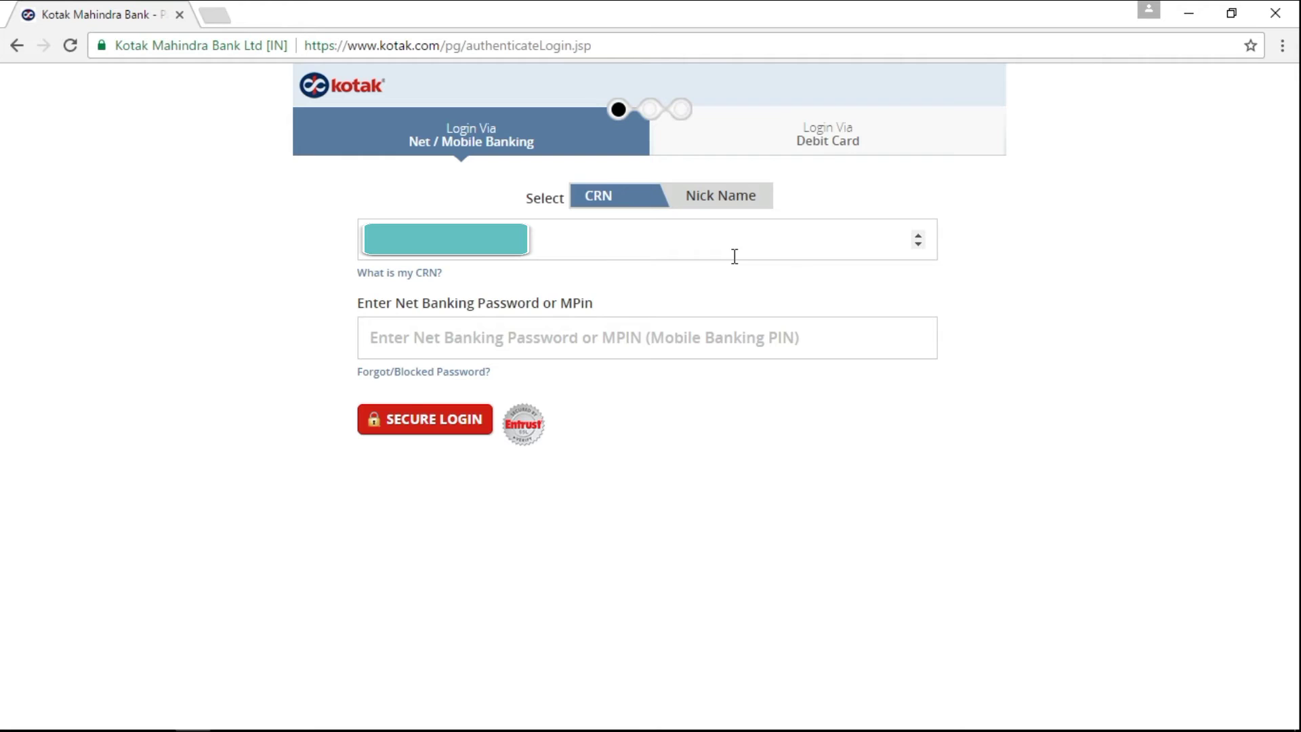
click(694, 351)
text(***)
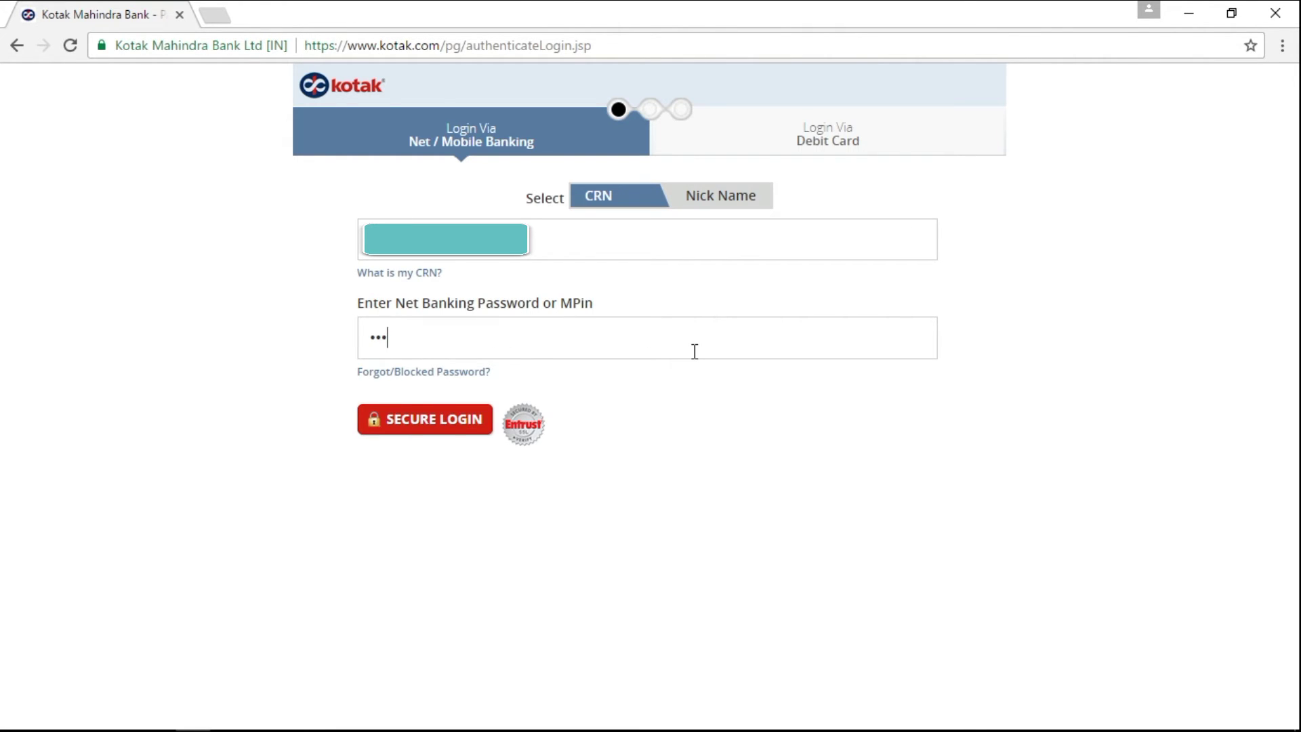
text(************)
Submit the Kotak net banking login with SECURE LOGIN.
click(407, 434)
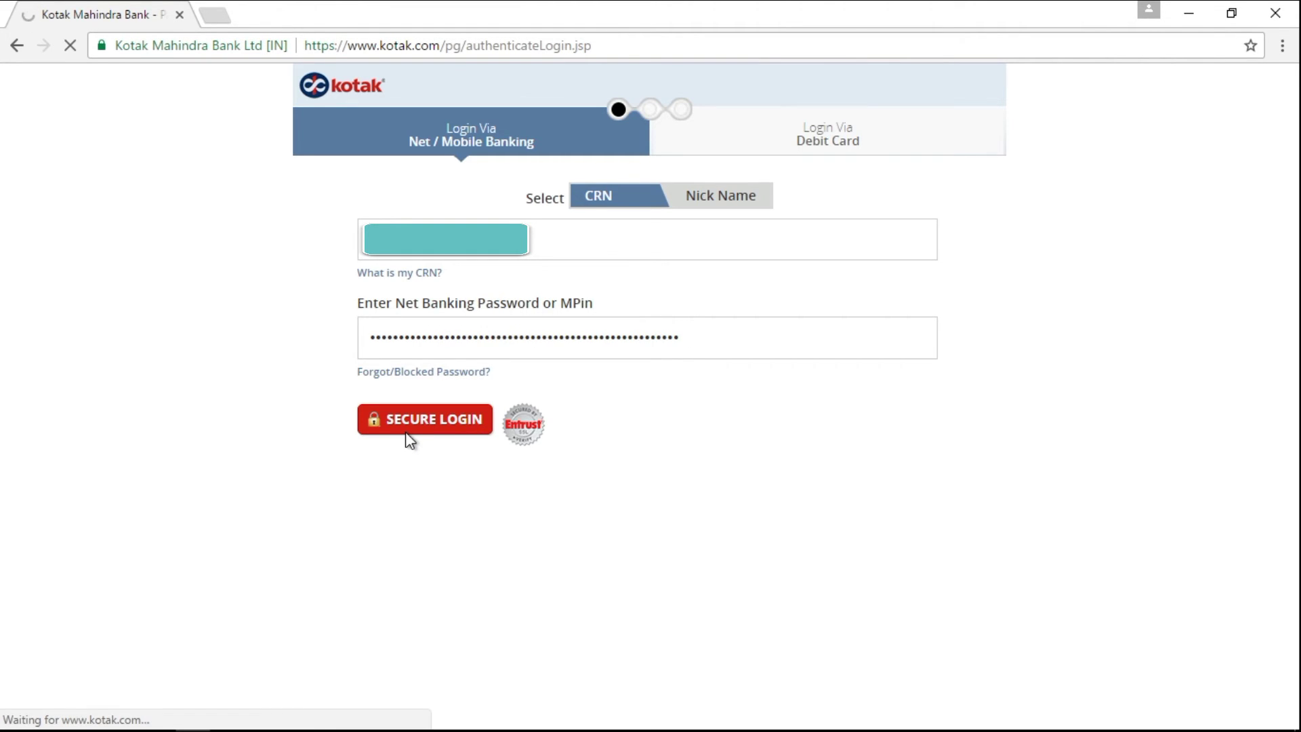